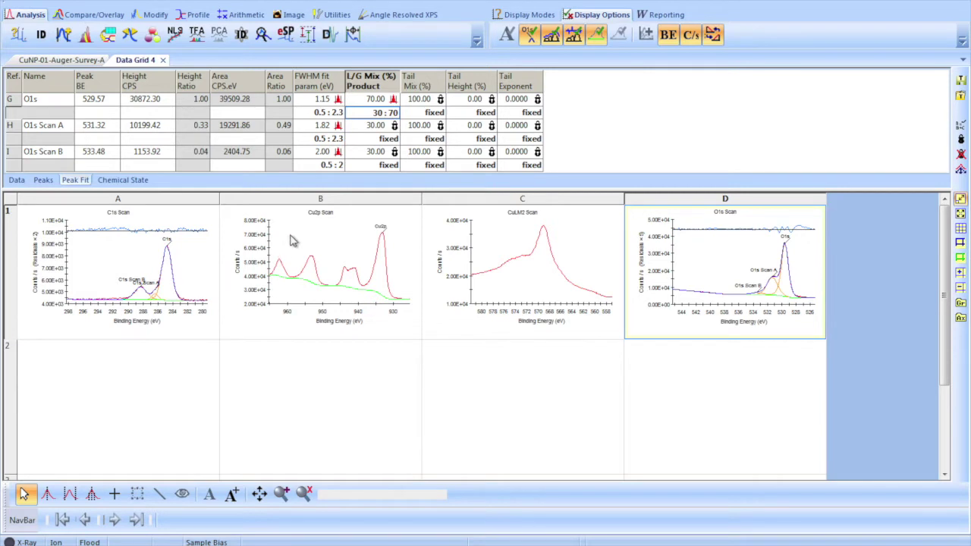
Step: Open peak fitting for the Cu2p scan and turn its single Cu2p peak into a doublet centred at 933.30 eV
left_click(315, 244)
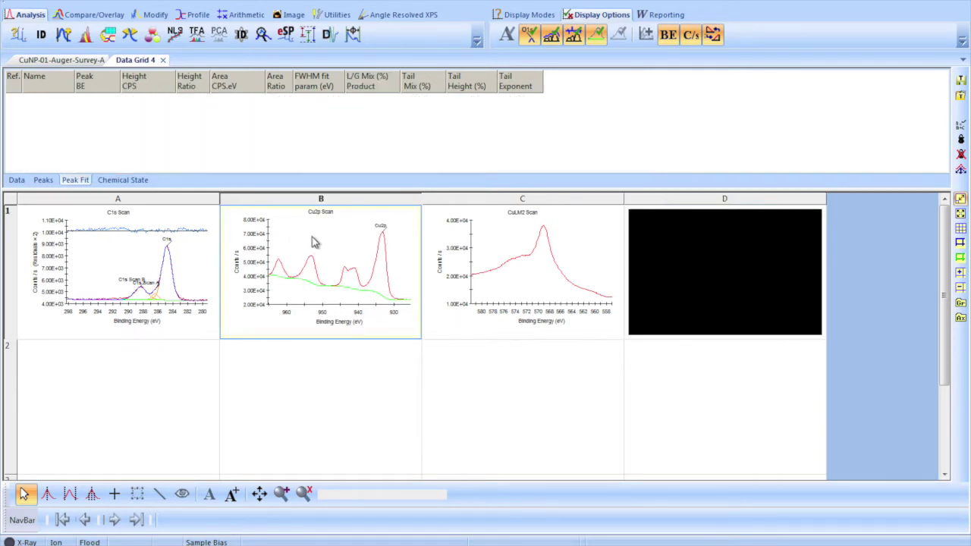
left_click(86, 35)
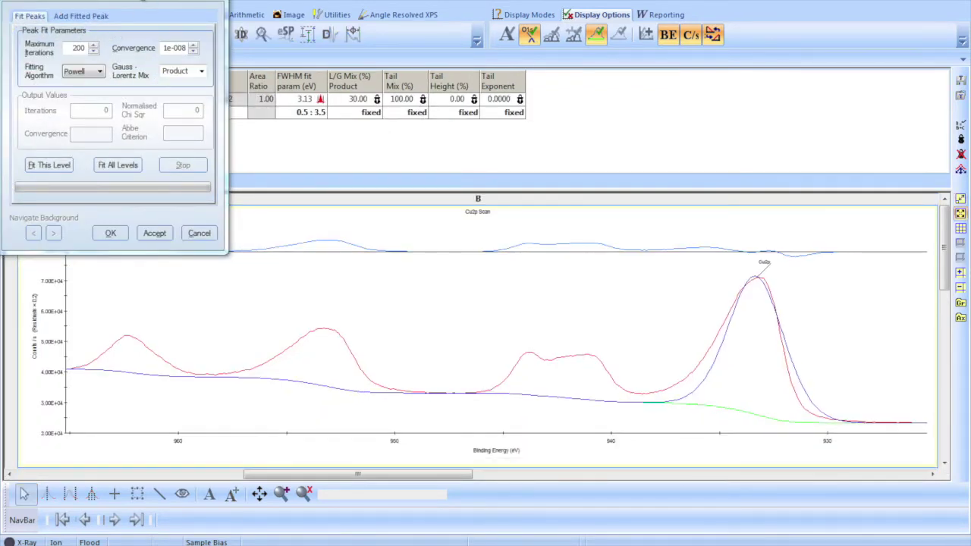
left_click_drag(138, 10, 854, 2)
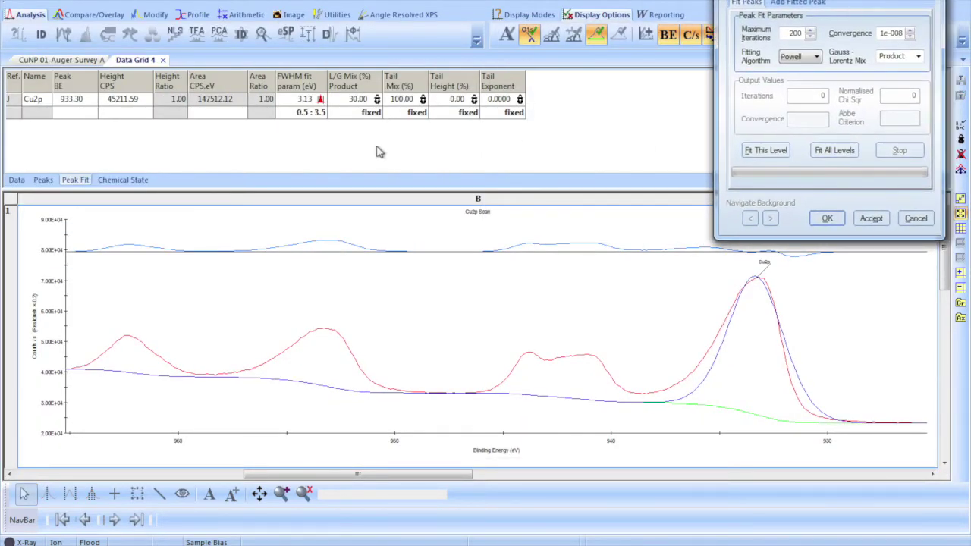
left_click(782, 4)
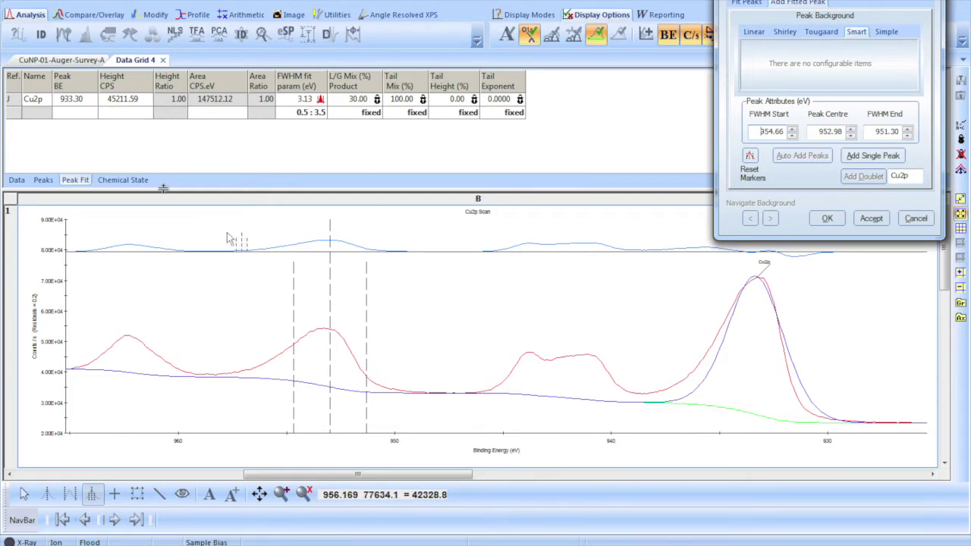
left_click(21, 103)
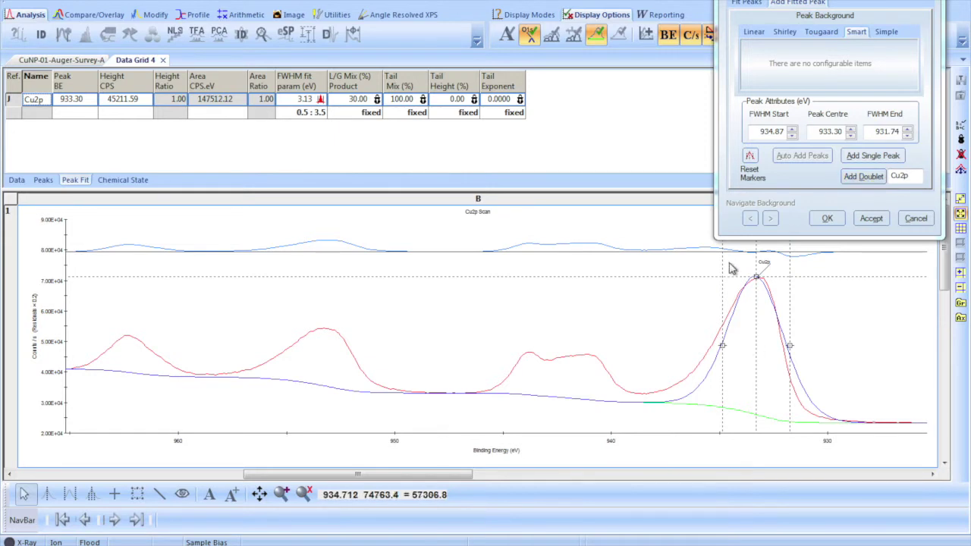
left_click(858, 178)
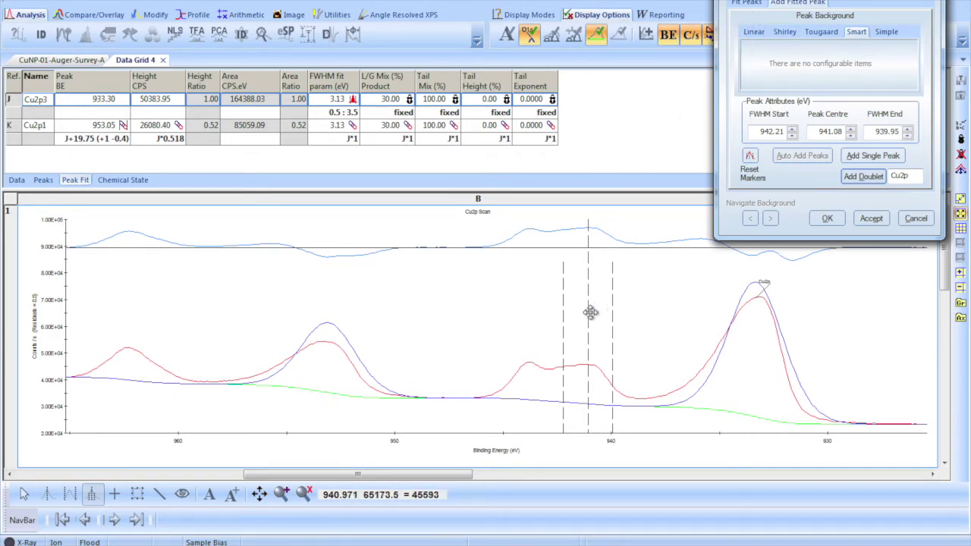
Step: Add a second Cu2p doublet centred at about 940.80 eV and enlarge the peak table to show its rows
left_click_drag(597, 309, 597, 319)
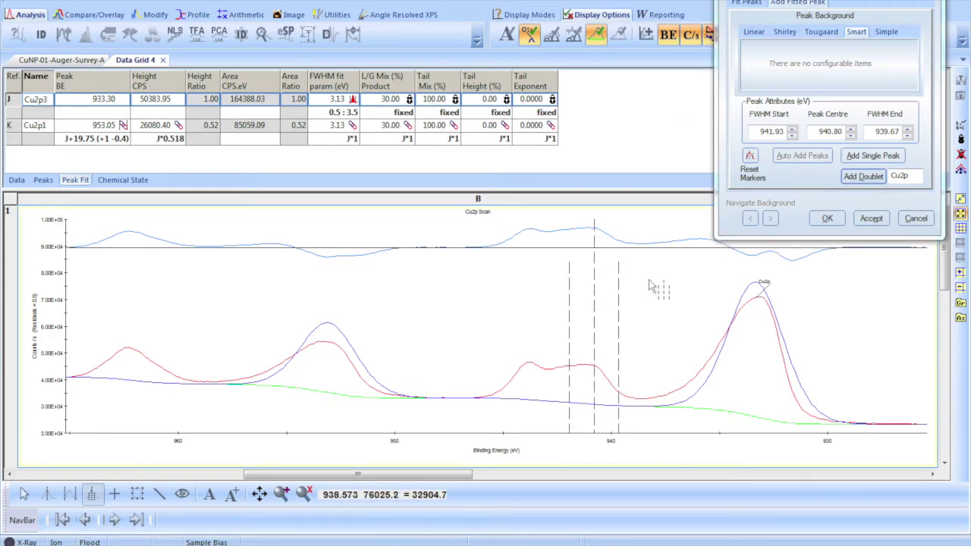
left_click(857, 179)
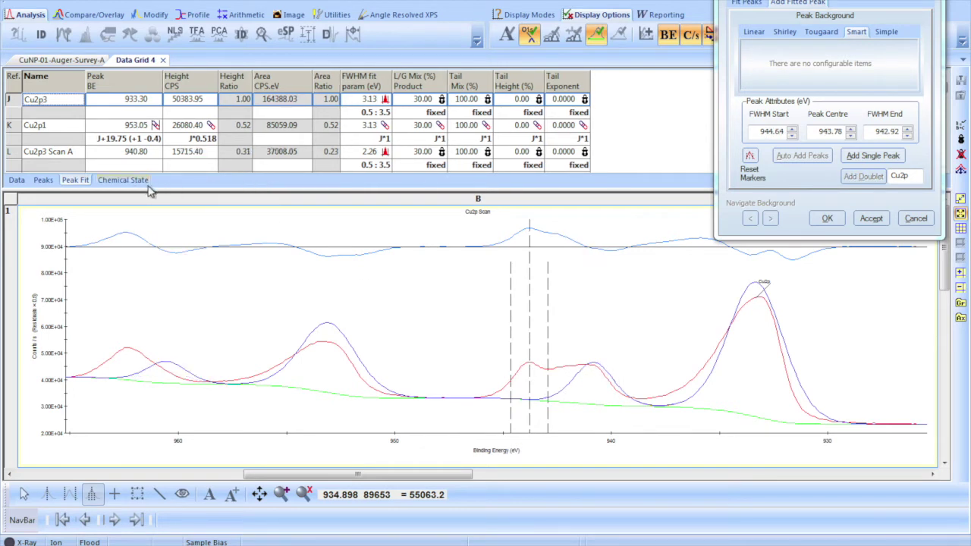
left_click_drag(185, 191, 184, 216)
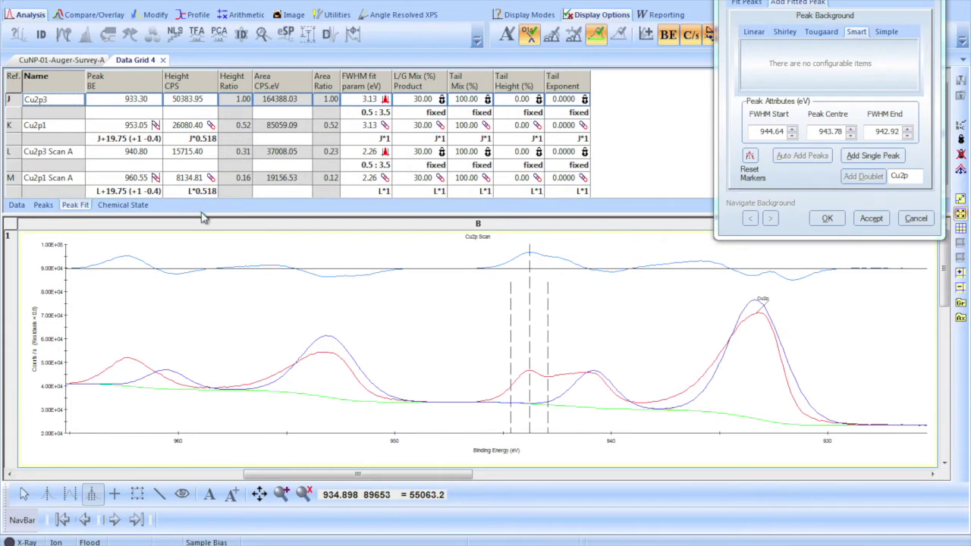
left_click_drag(214, 214, 214, 223)
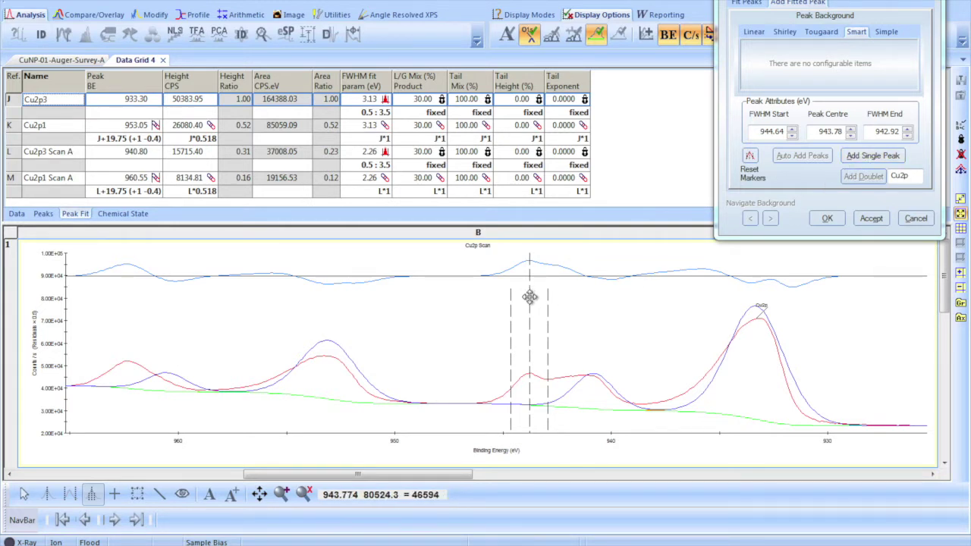
Step: Add a third Cu2p doublet centred at about 943.25 eV and enlarge the peak table to show its rows
left_click_drag(529, 297, 541, 298)
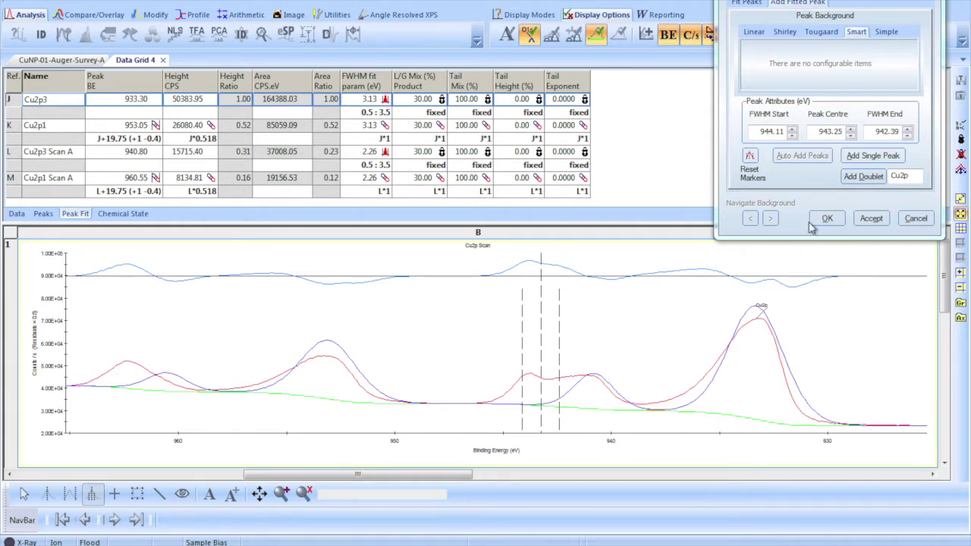
left_click(857, 176)
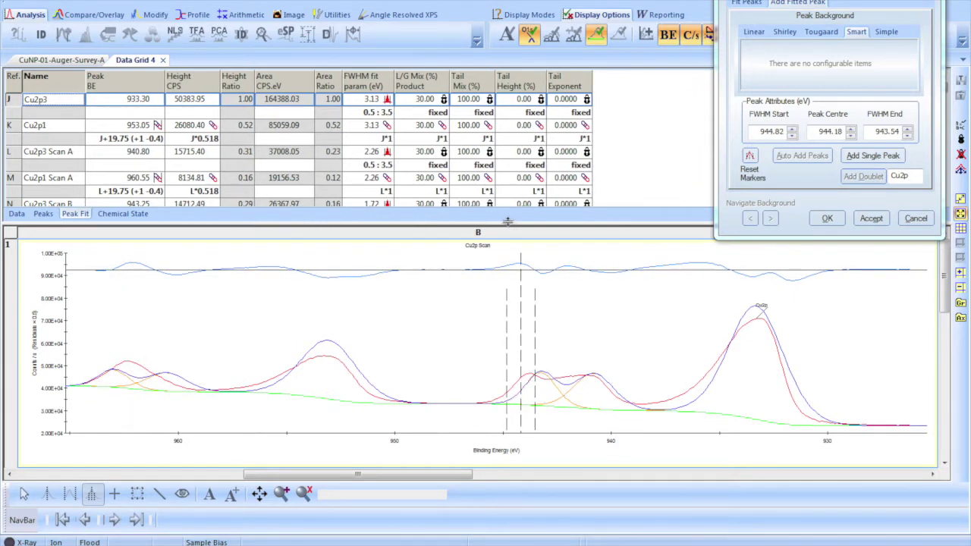
left_click_drag(506, 222, 507, 264)
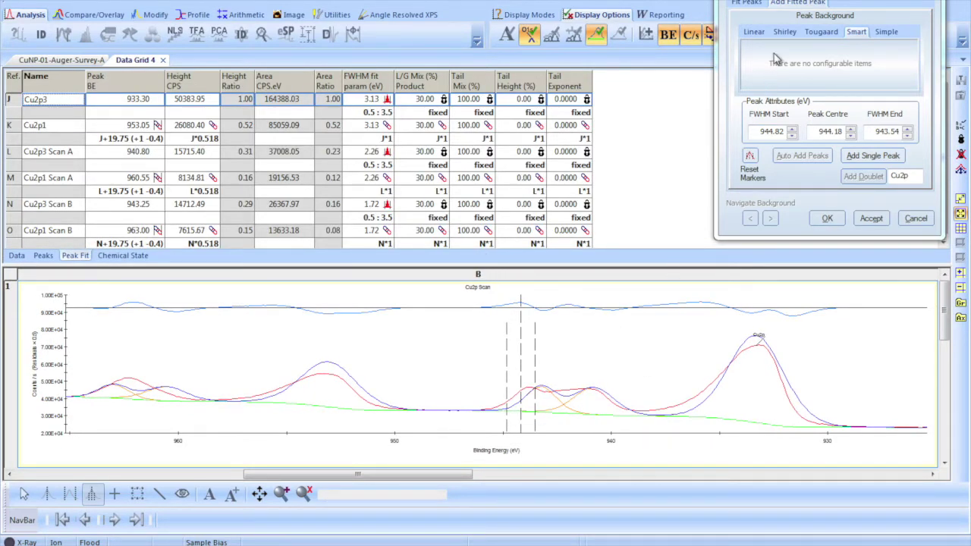
Step: Fit this level with the Powell algorithm, then free the first Cu2p3 peak's L/G mix and refit
left_click(748, 3)
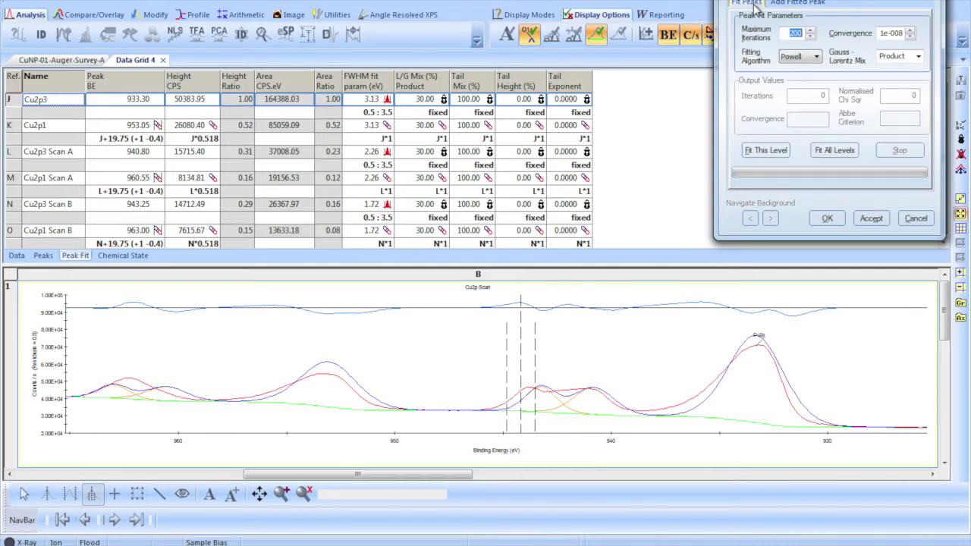
left_click(768, 151)
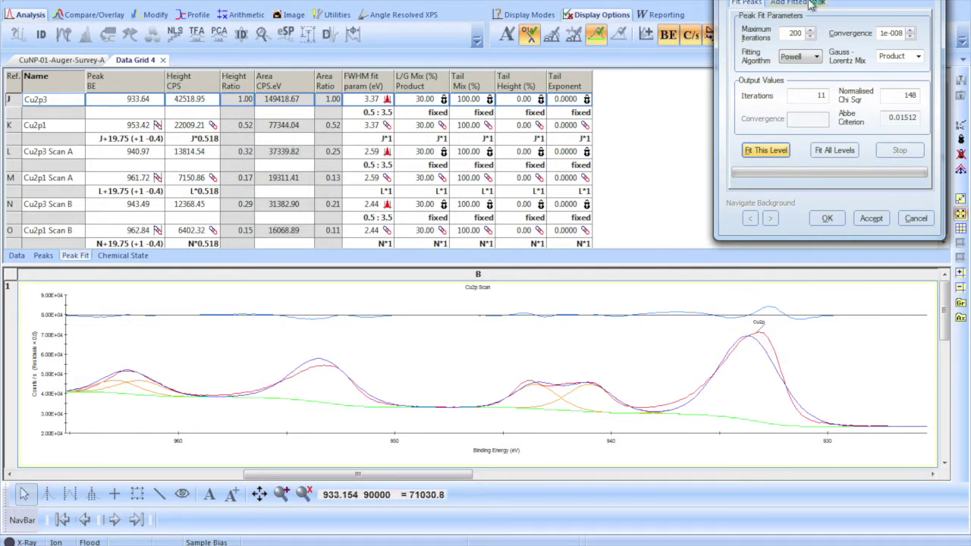
left_click(442, 112)
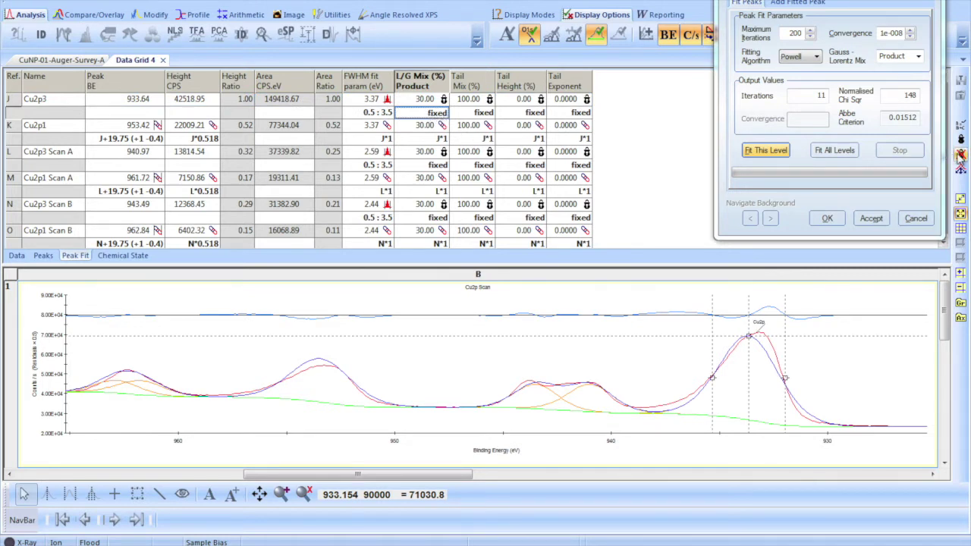
left_click(961, 155)
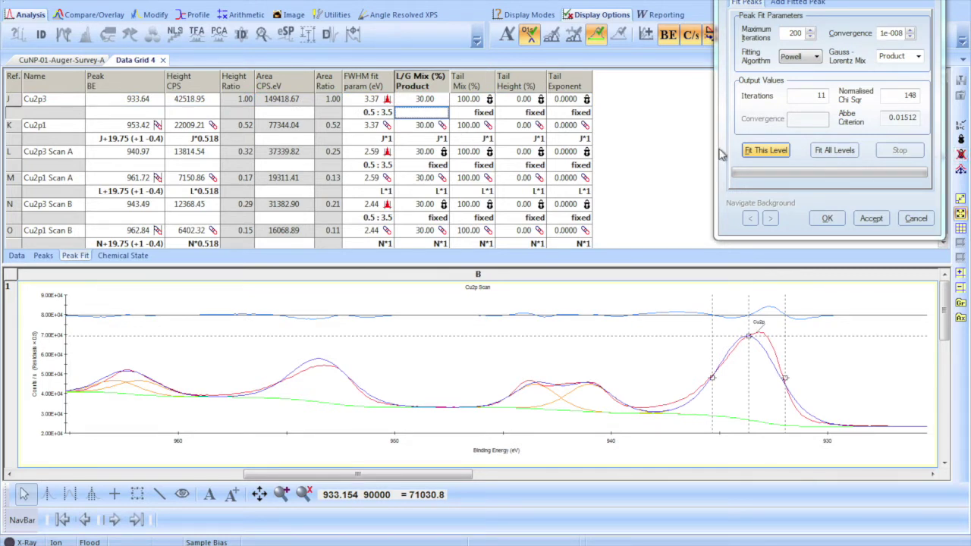
left_click(769, 151)
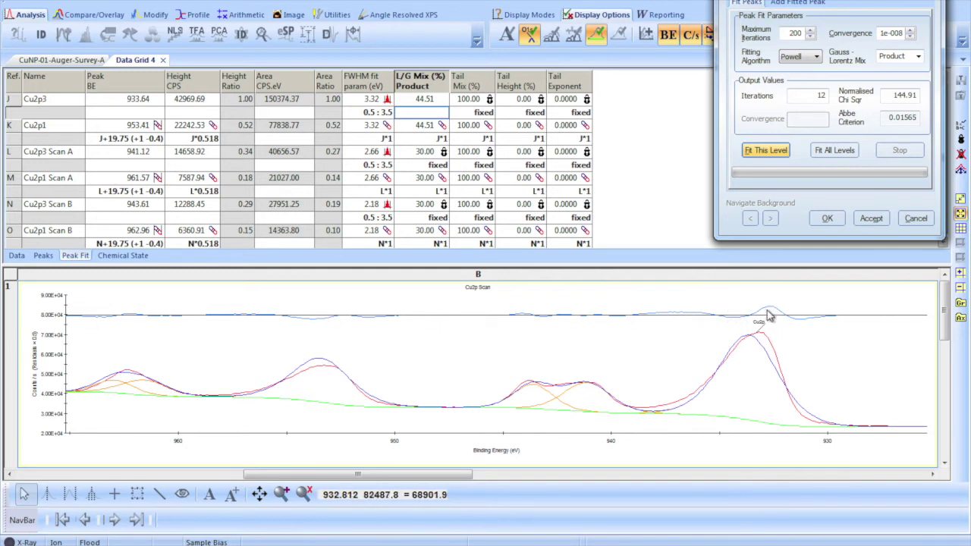
Step: Add another Cu2p doublet centred at 932.68 eV, where the residual is largest, and refit this level
left_click(799, 4)
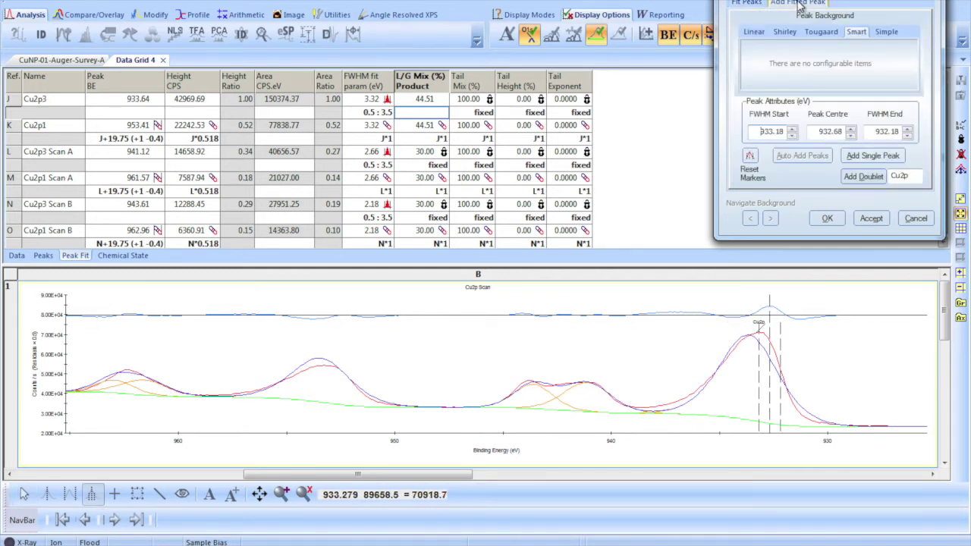
left_click(864, 177)
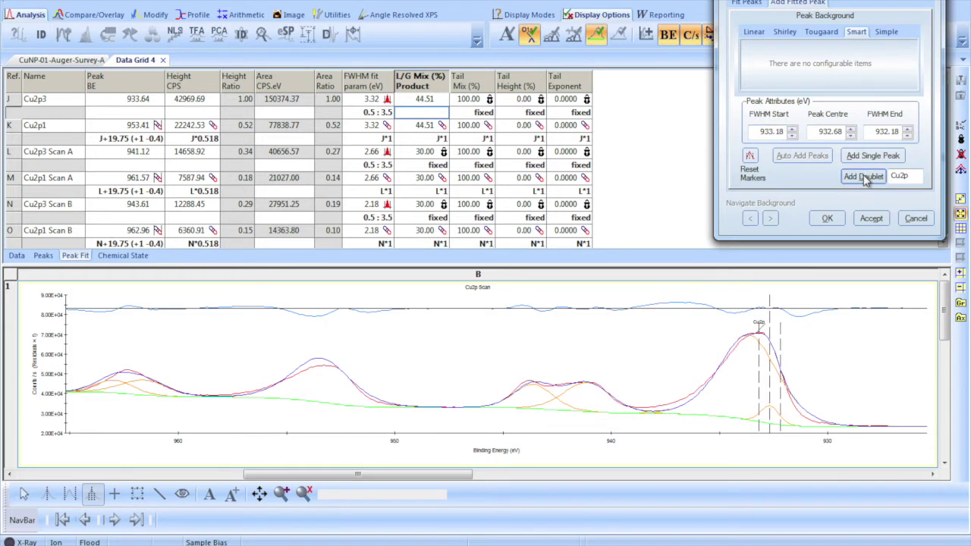
left_click(747, 3)
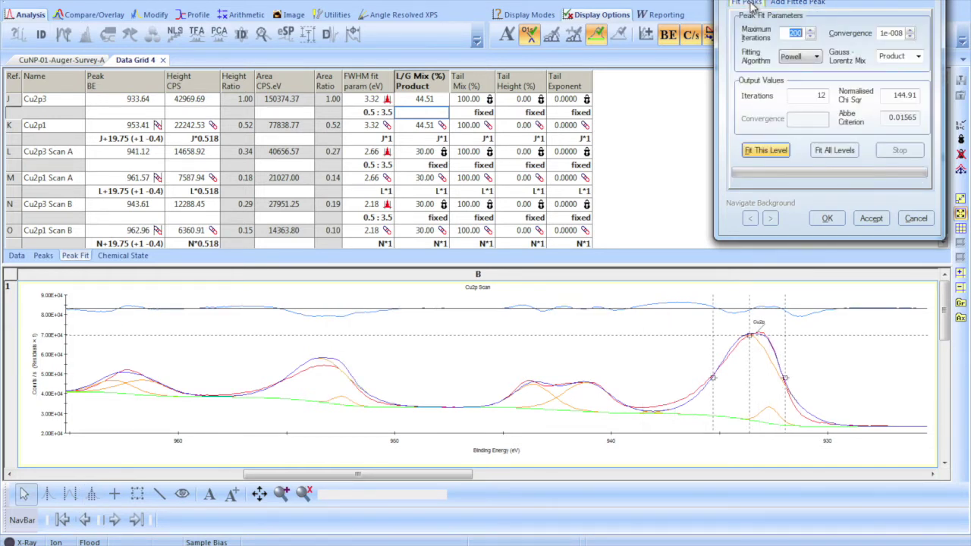
left_click(763, 151)
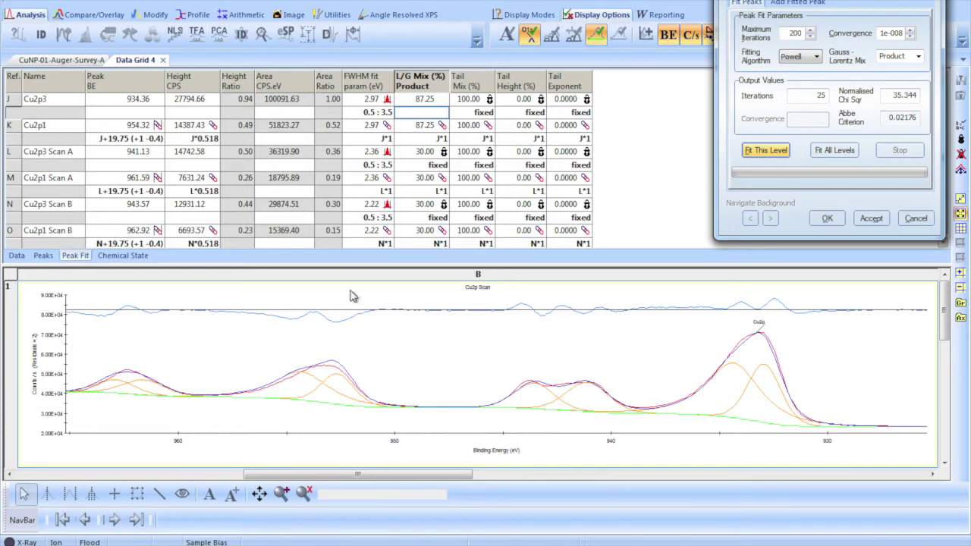
Step: Check the Cu2p1 peak's height constraint in the enlarged peak table and accept the Cu2p fit
left_click_drag(354, 266, 298, 299)
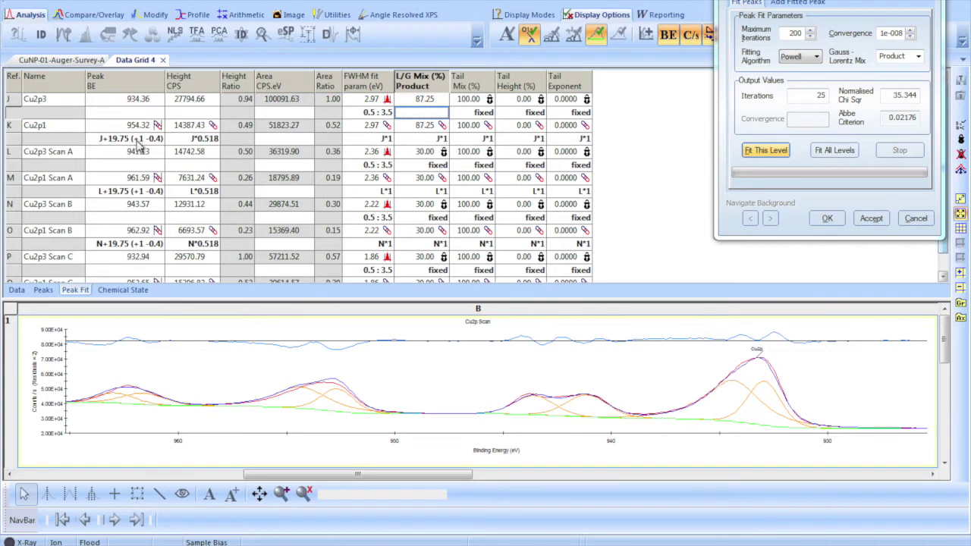
left_click(194, 141)
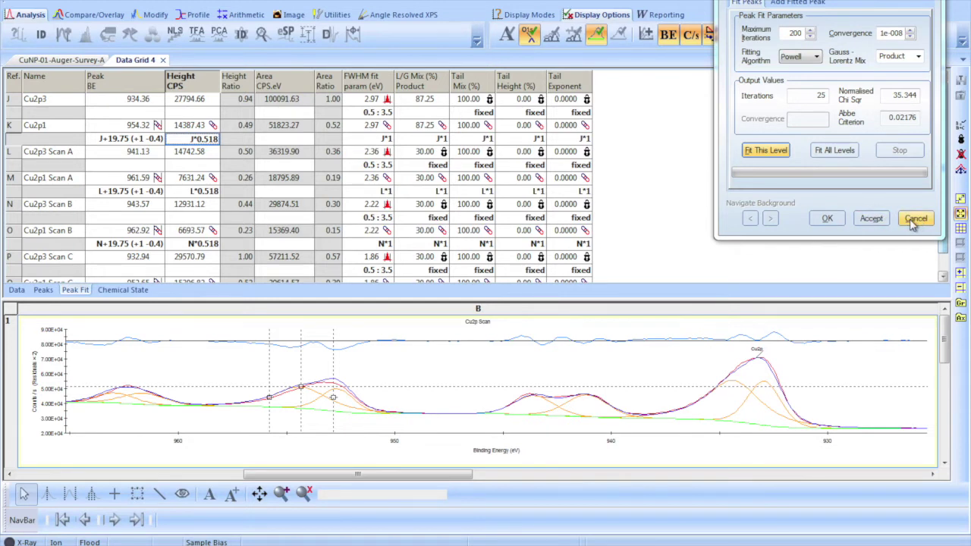
left_click(825, 219)
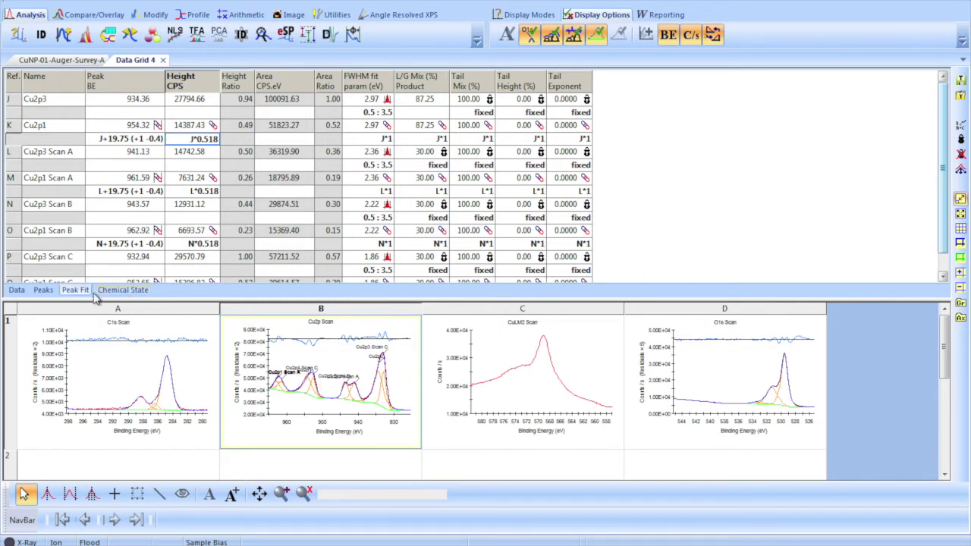
Step: Display the peak quantification table and hide the peak annotations and residuals on all the spectra
left_click(46, 291)
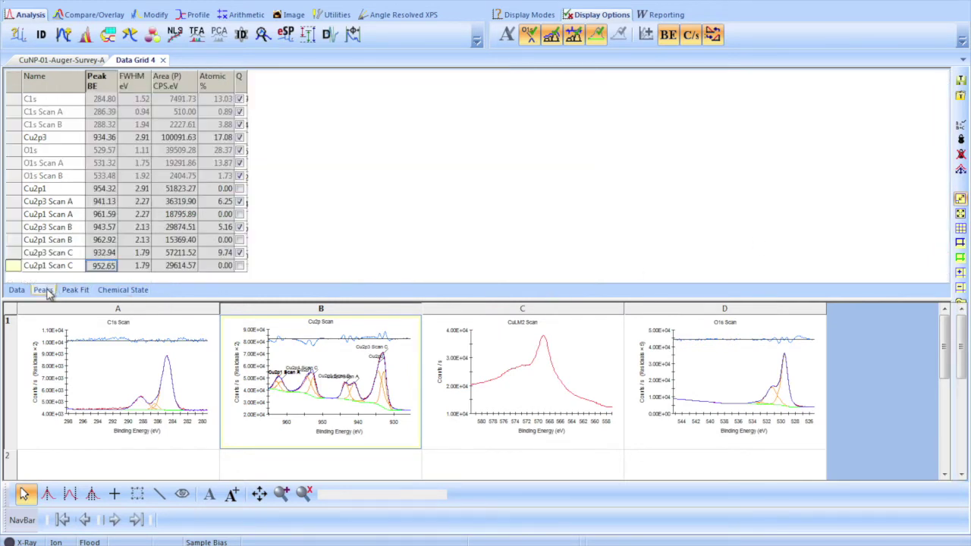
left_click(10, 312)
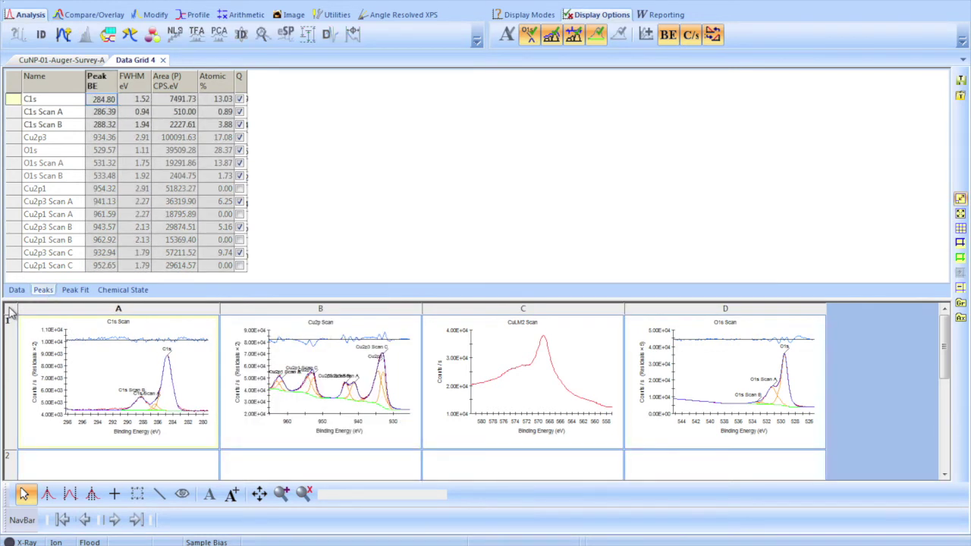
left_click(525, 36)
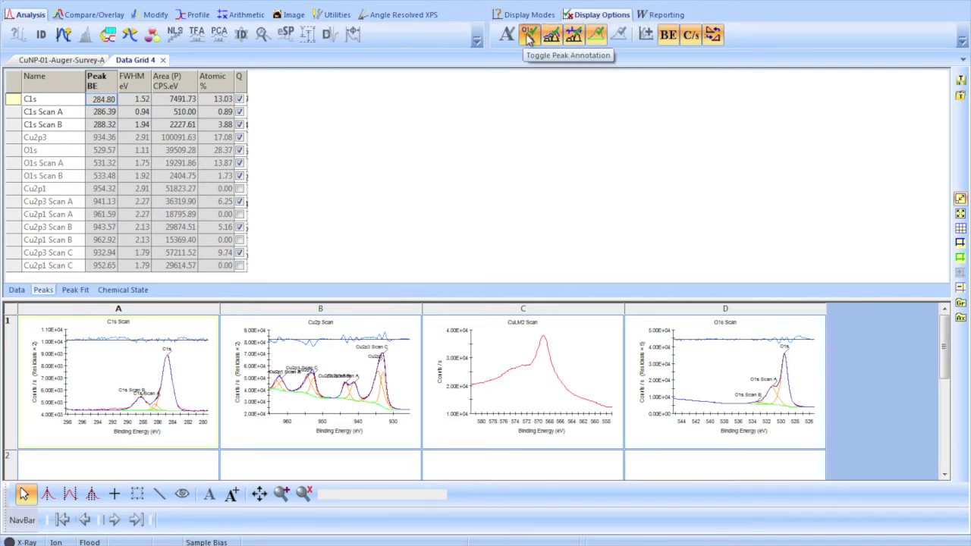
left_click(527, 38)
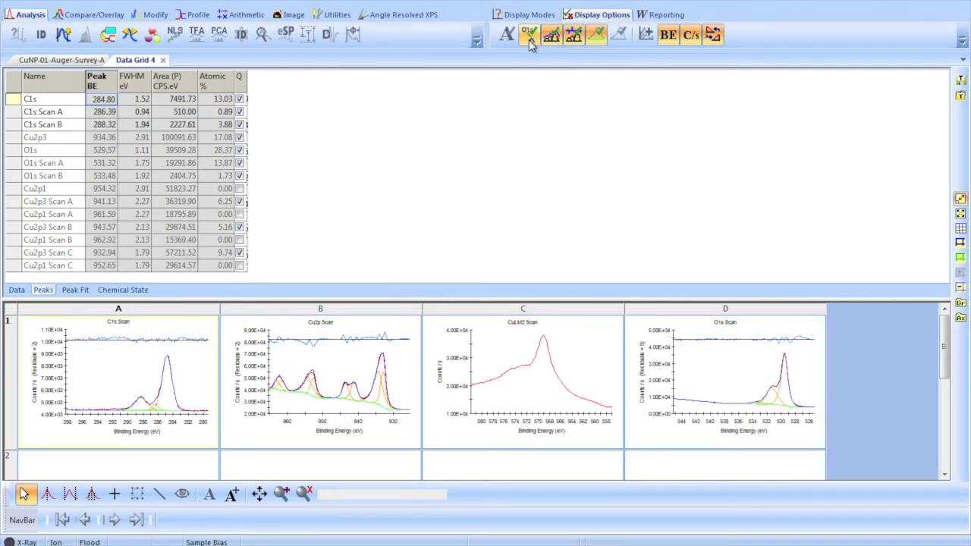
left_click(574, 37)
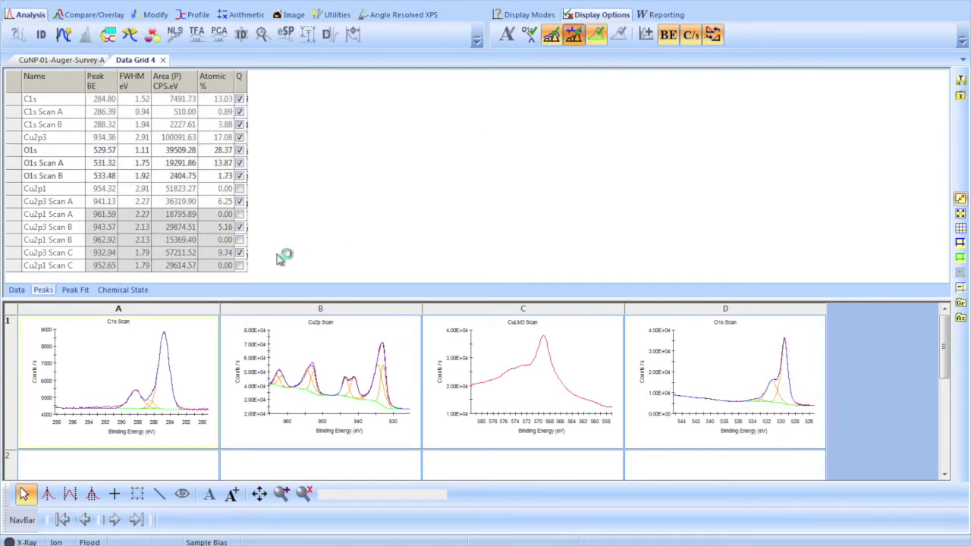
Step: Sort the peaks by ascending binding energy and exclude Cu2p3 Scan A and Cu2p3 Scan B from quantification
left_click(99, 80)
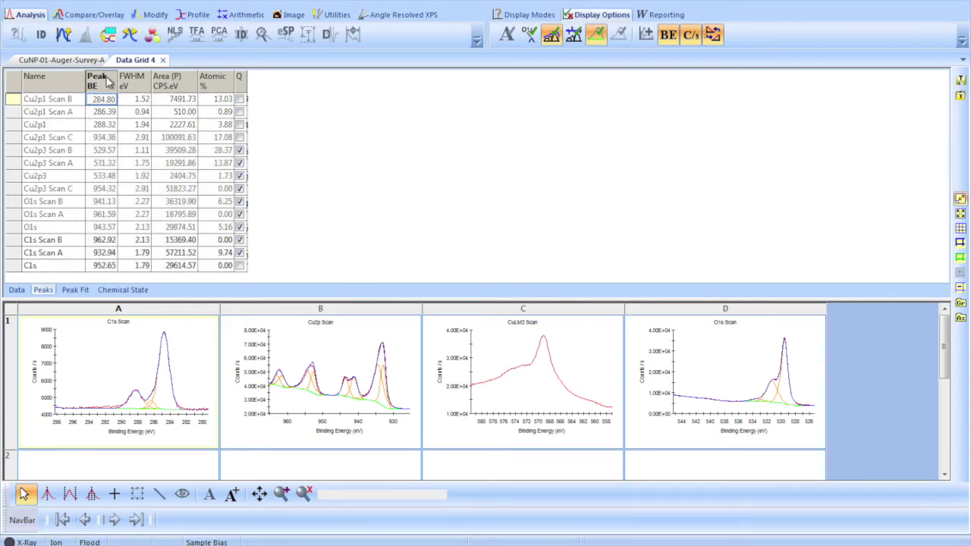
left_click(106, 82)
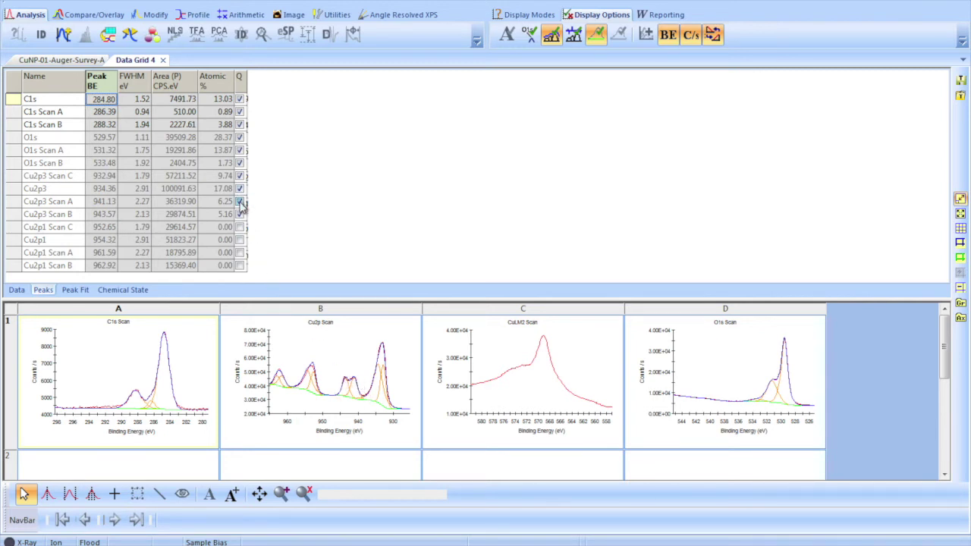
left_click(239, 202)
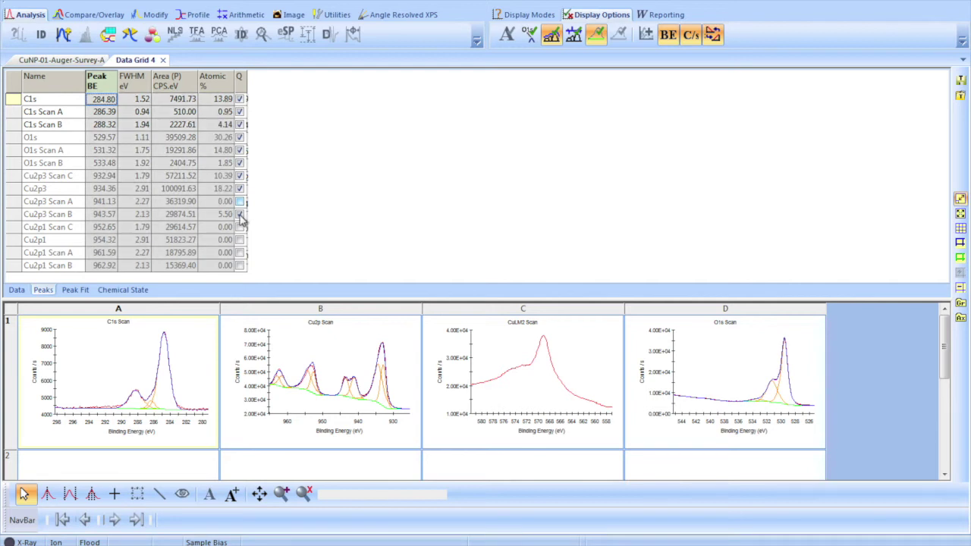
left_click(240, 214)
Step: Save the data grid as a new Avantage Processing Document named CuNP-01-Auger-NS-A in the CuNP-01 folder
left_click(24, 4)
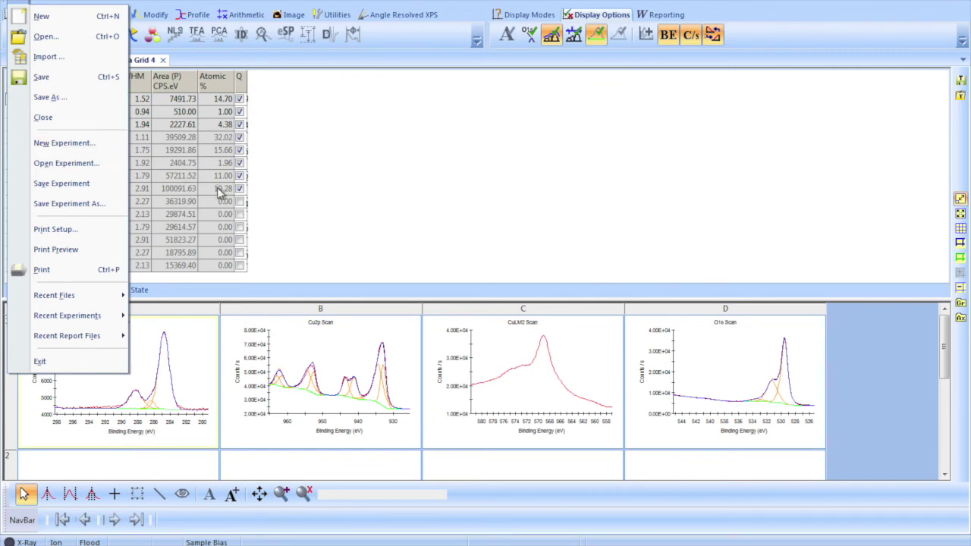
left_click(49, 97)
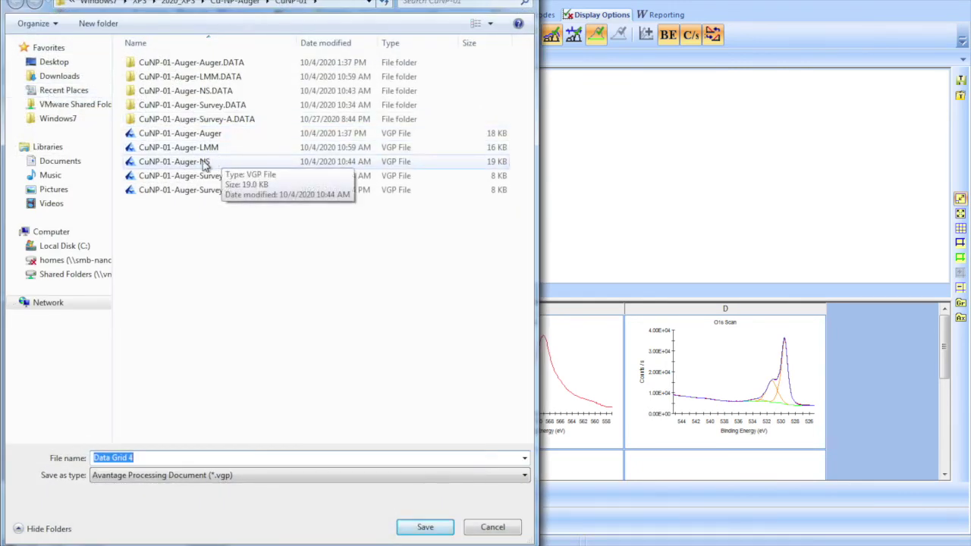
left_click(204, 163)
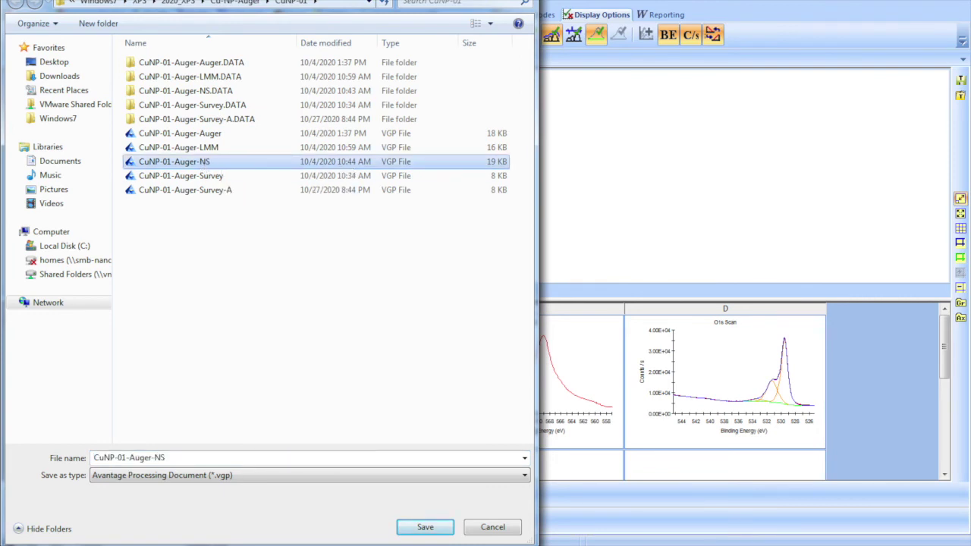
left_click(182, 458)
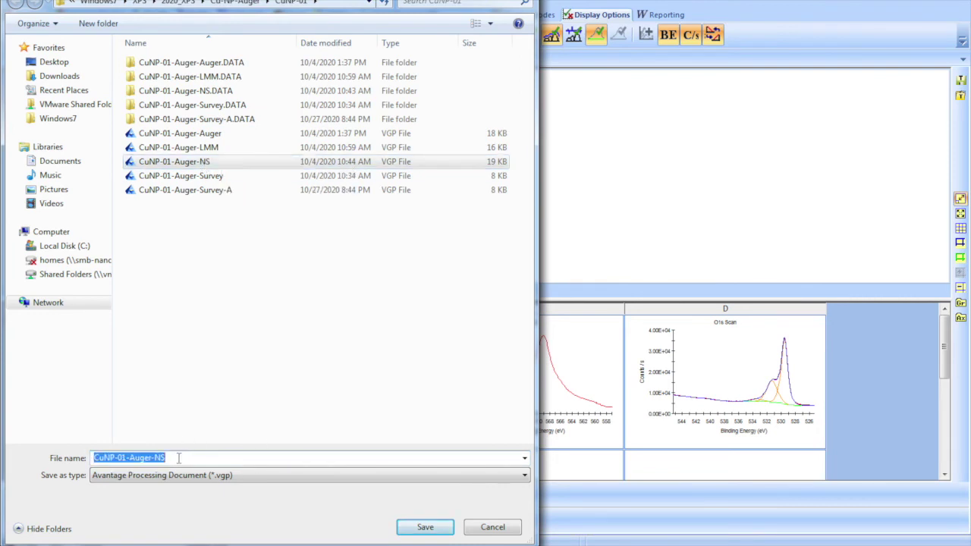
left_click(179, 457)
type("-")
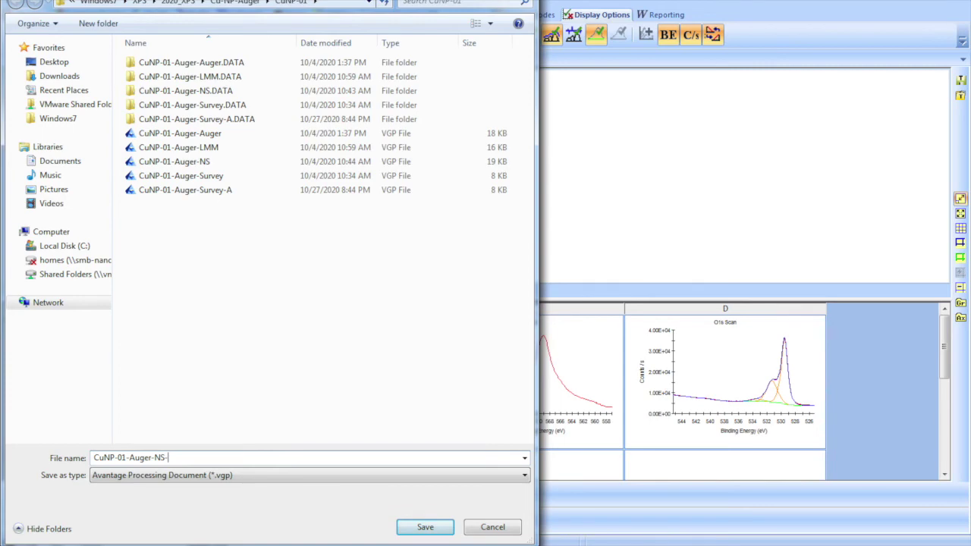
type("A")
left_click(422, 526)
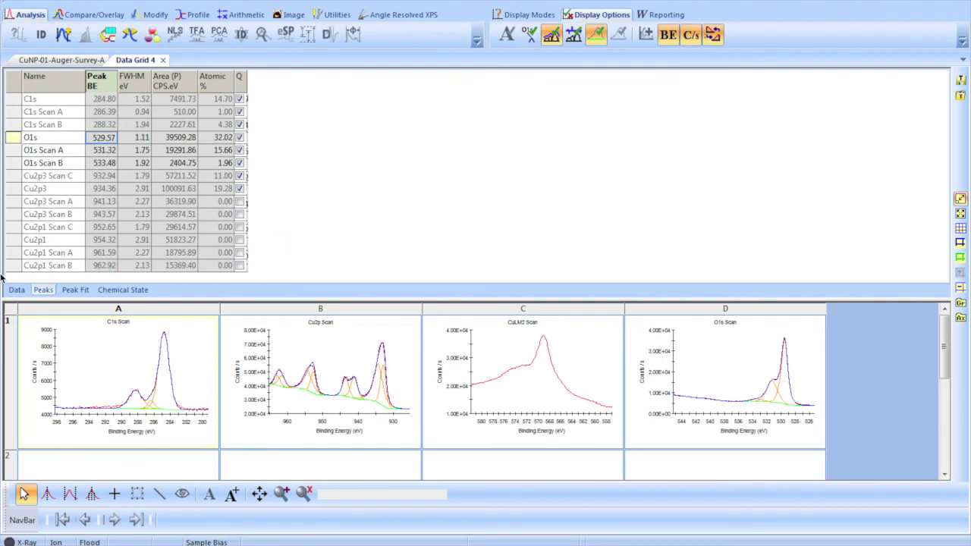
mouse_move(3, 279)
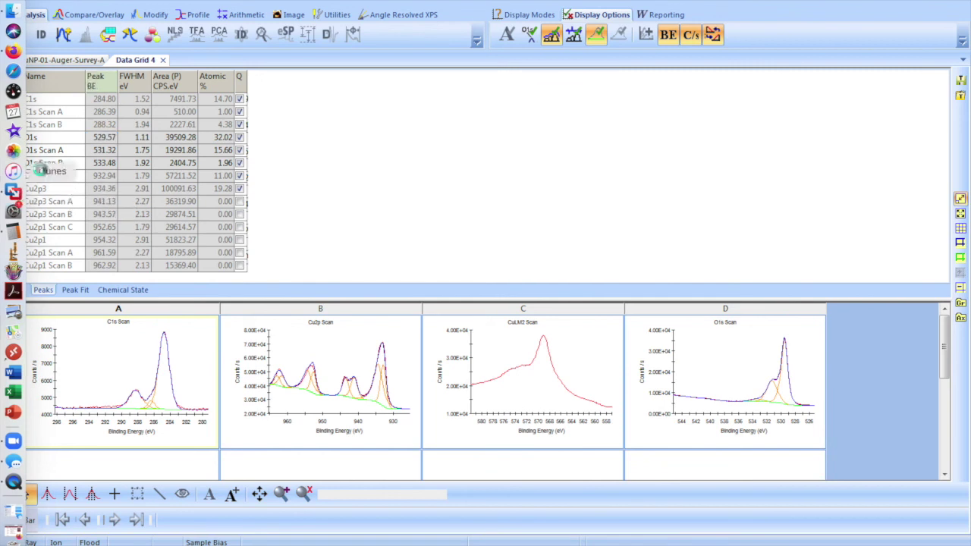
left_click(175, 102)
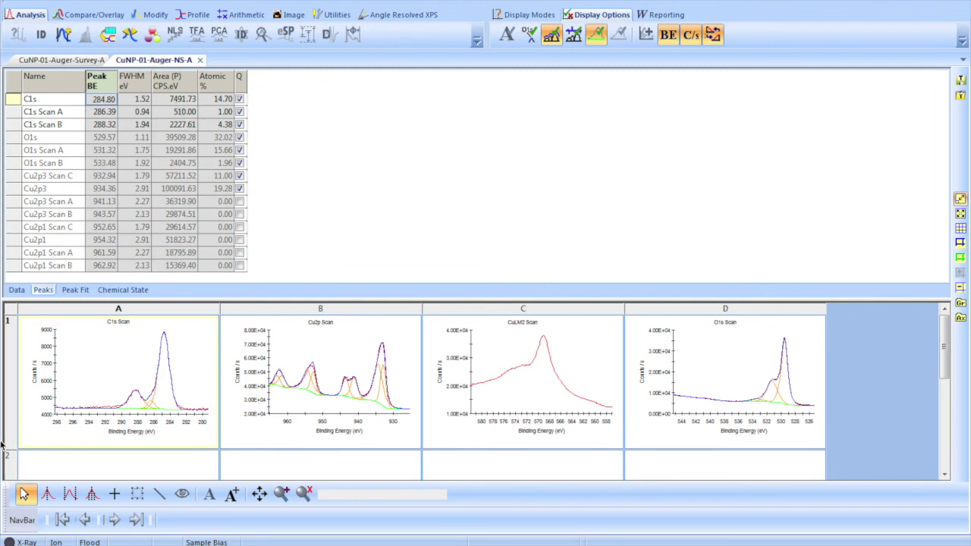
mouse_move(3, 446)
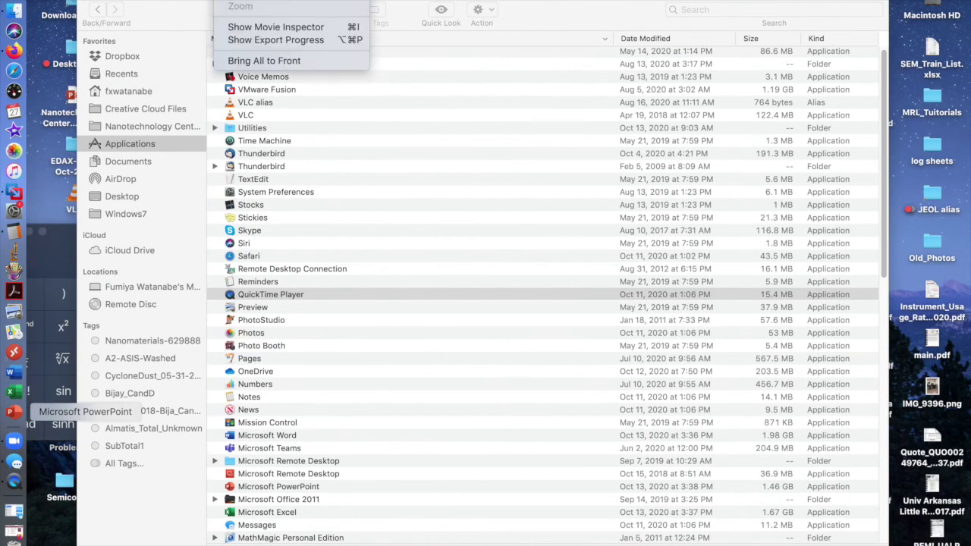
left_click(257, 39)
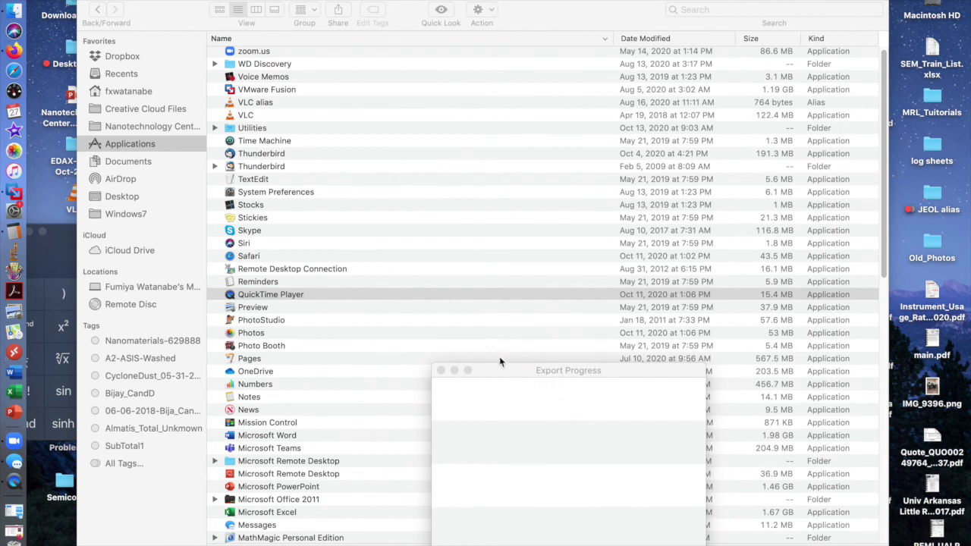
left_click(68, 1)
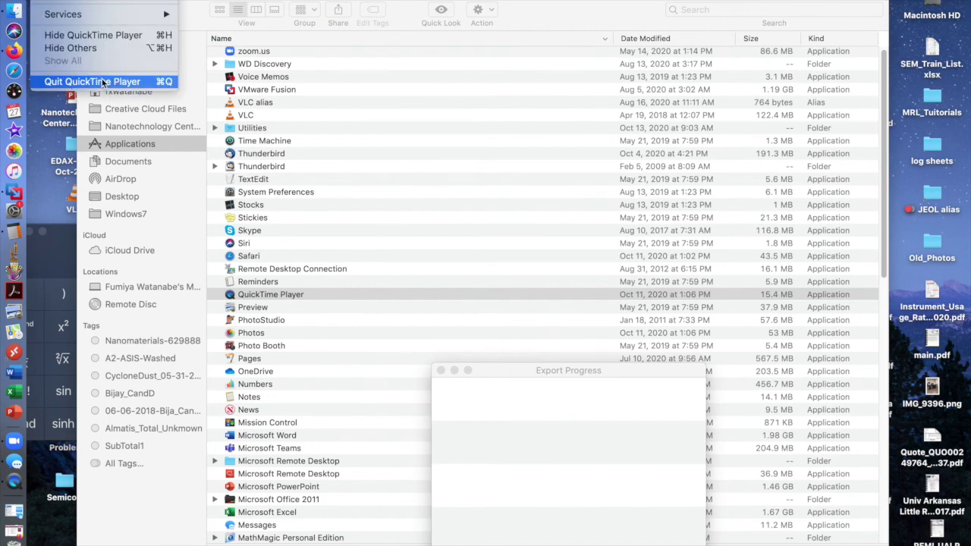